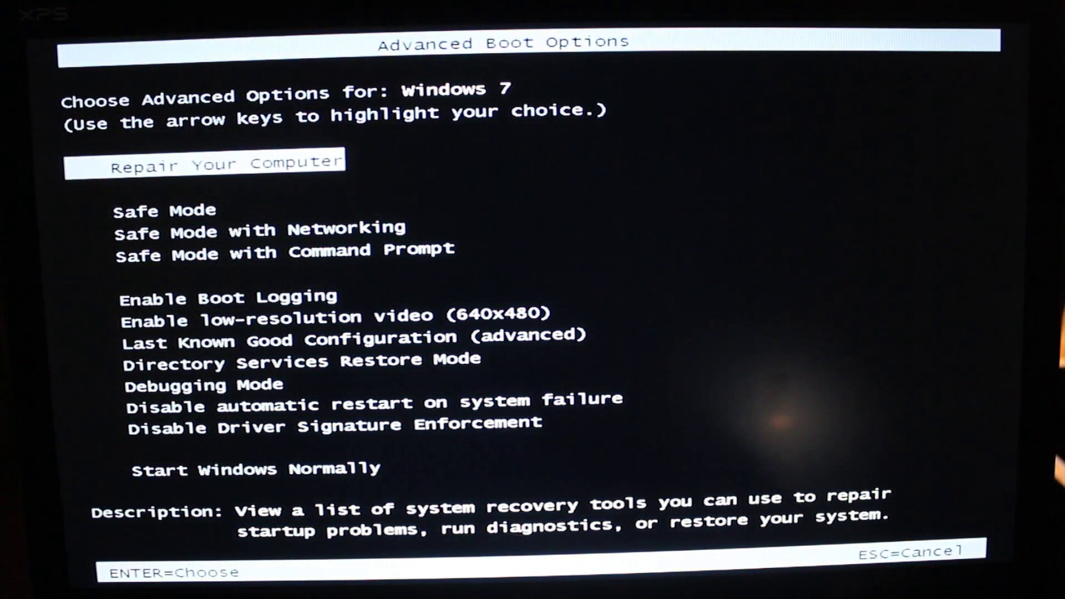
Boot Windows 7 with the Disable Driver Signature Enforcement option.
key(Down)
key(Down)
key(Down)
key(Down)
key(Down)
key(Down)
key(Down)
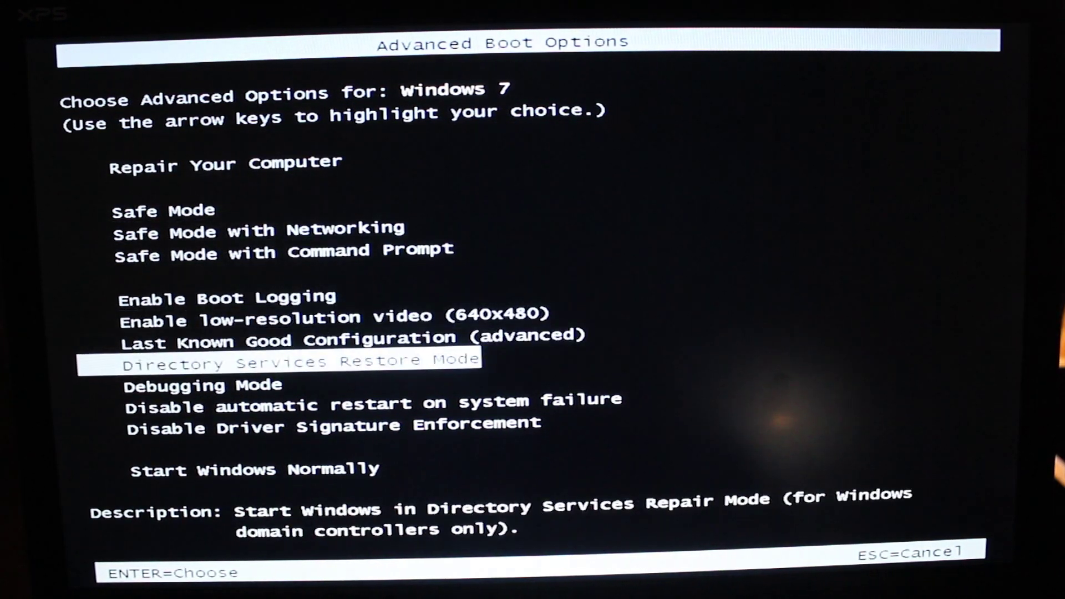
key(Down)
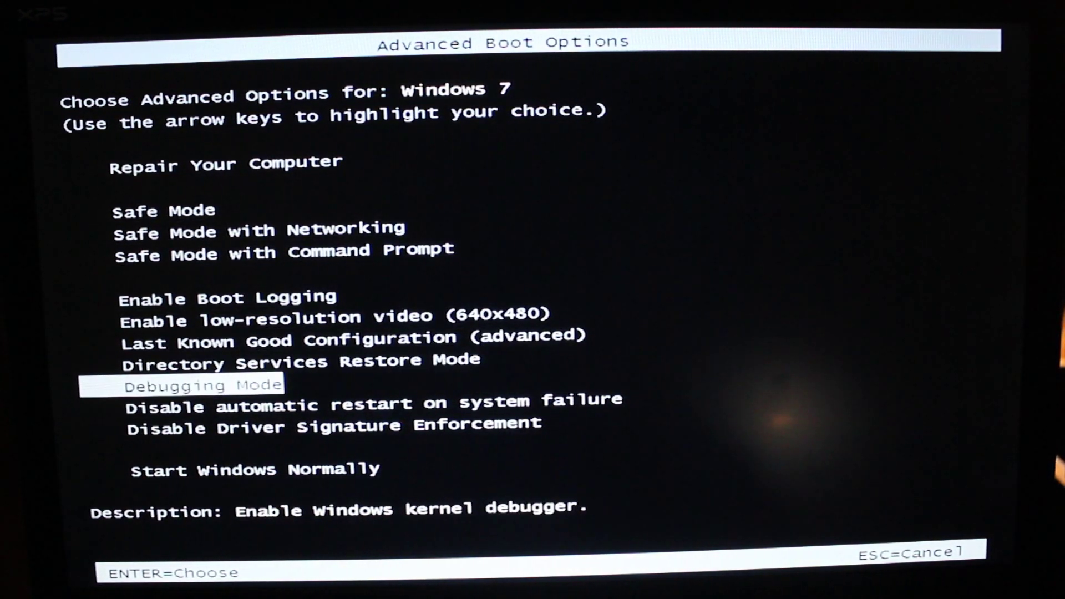
key(Down)
key(Down)
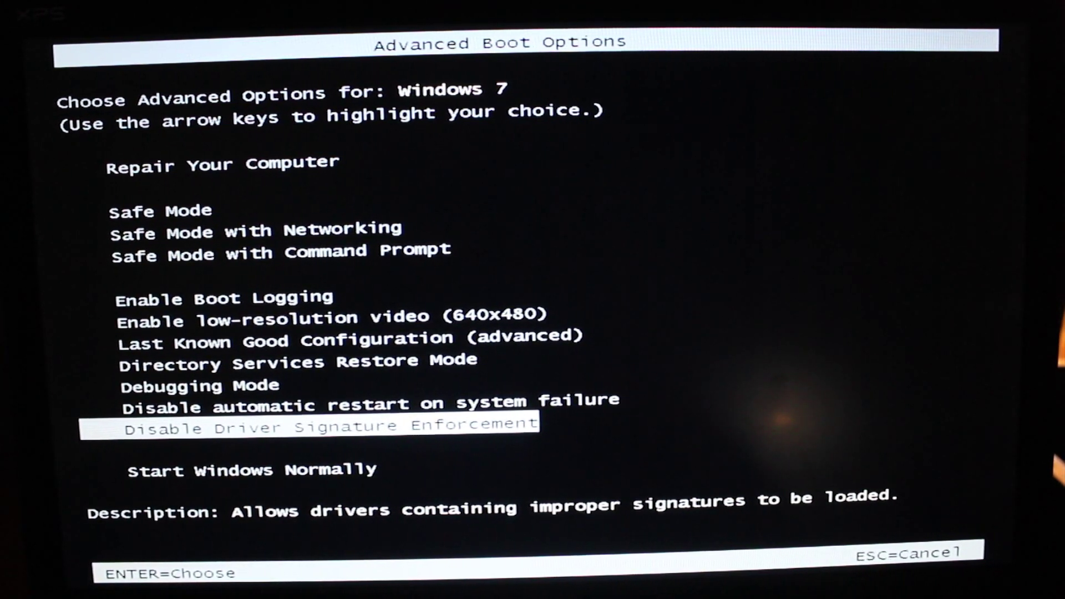
key(Return)
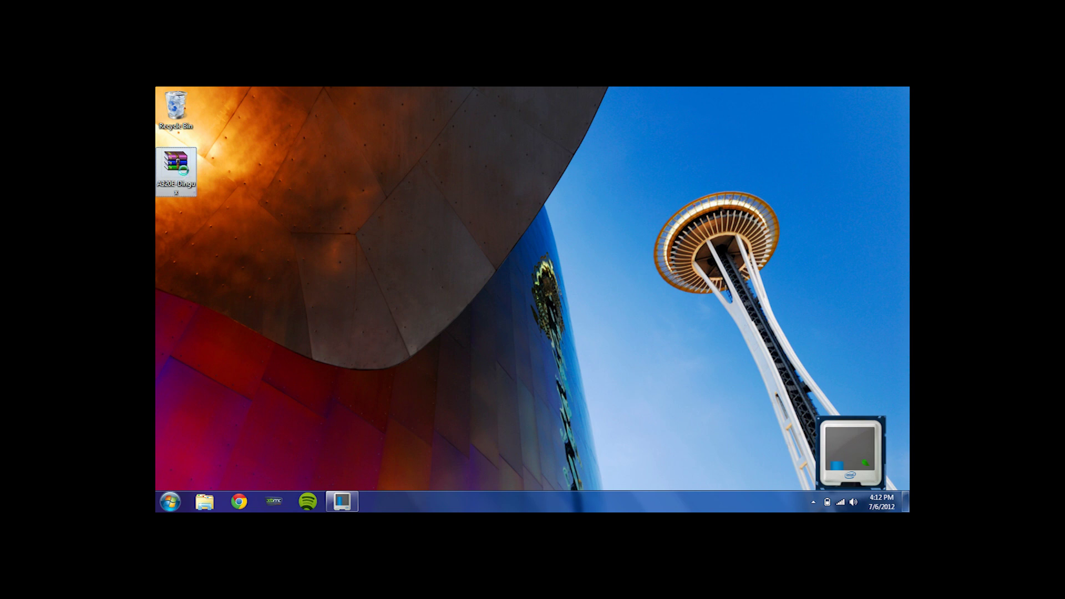
Extract the A320E-Dingux archive to the desktop.
right_click(185, 173)
click(221, 216)
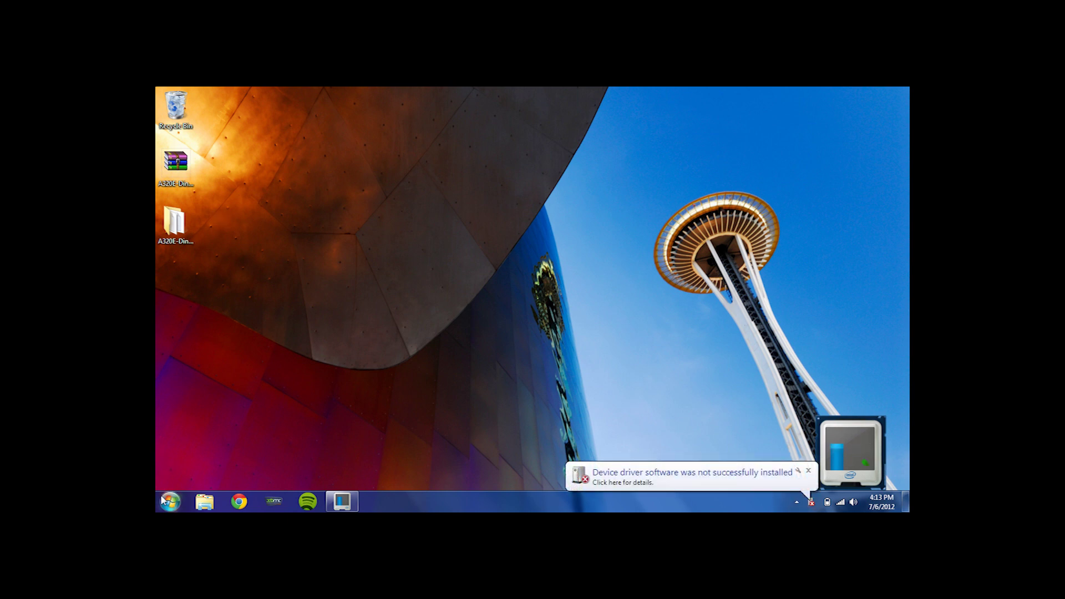
Open Device Manager from the computer's system properties and move its window clear of the desktop files.
click(168, 502)
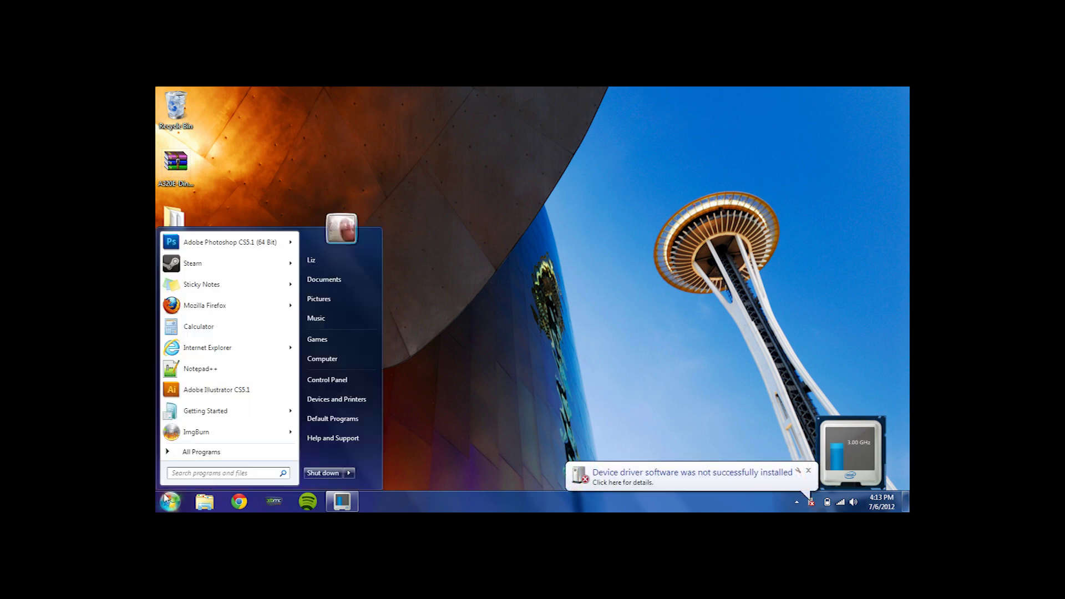
right_click(325, 360)
click(377, 449)
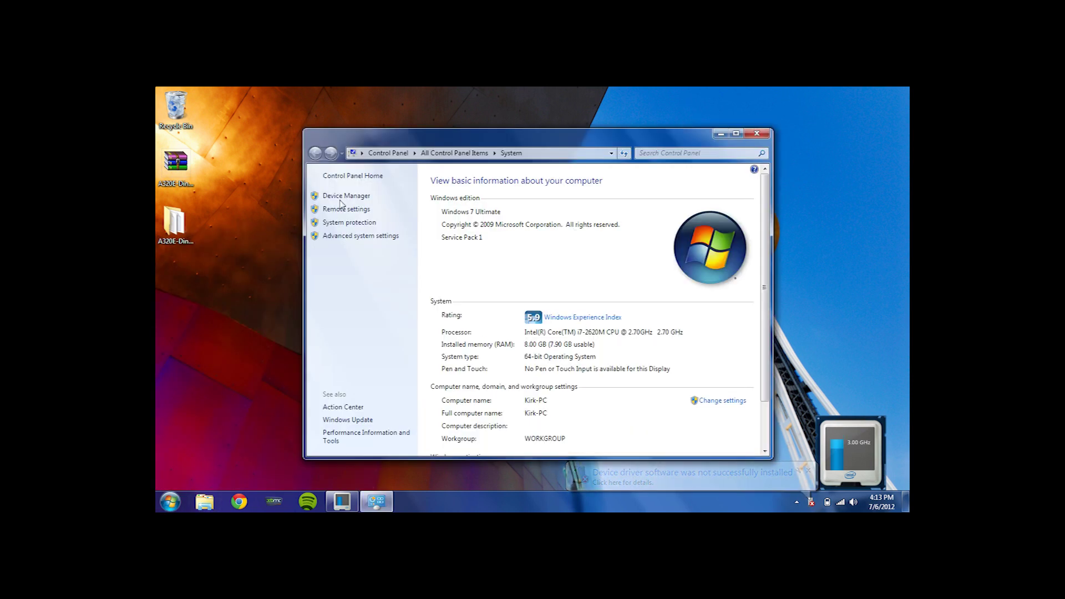
click(342, 199)
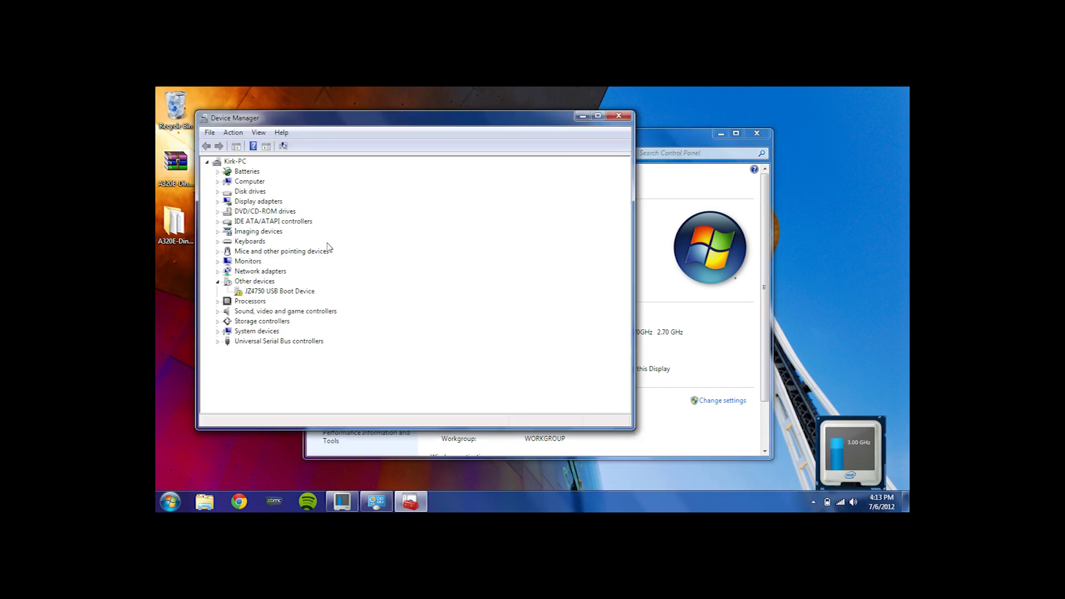
drag(386, 121, 588, 163)
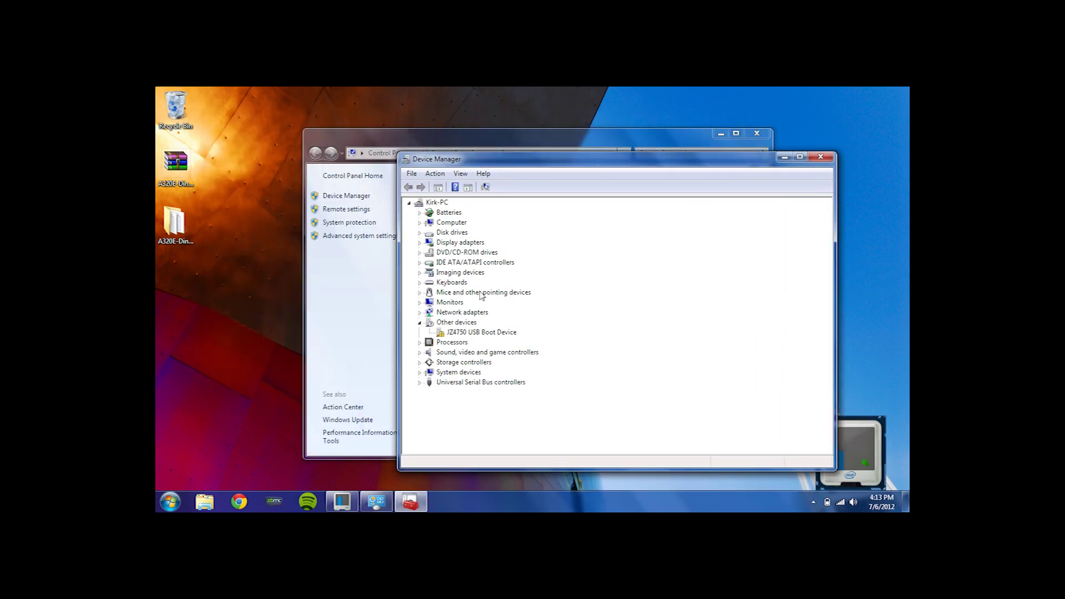
Start a manual driver update for the JZ4750 USB Boot Device, picking from the list of device drivers on the computer.
click(482, 333)
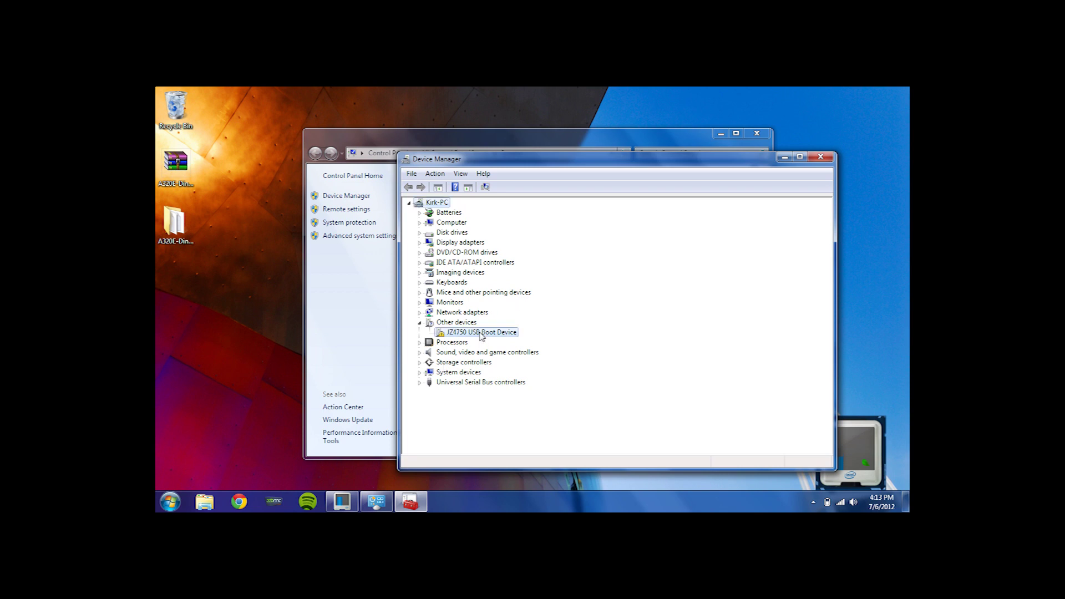
right_click(481, 333)
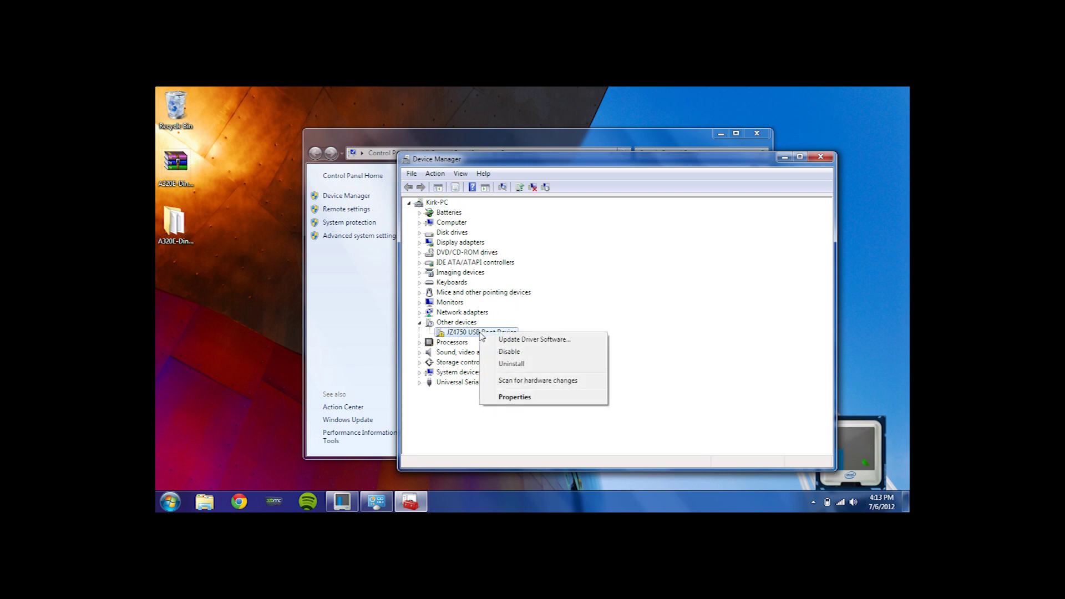
click(502, 339)
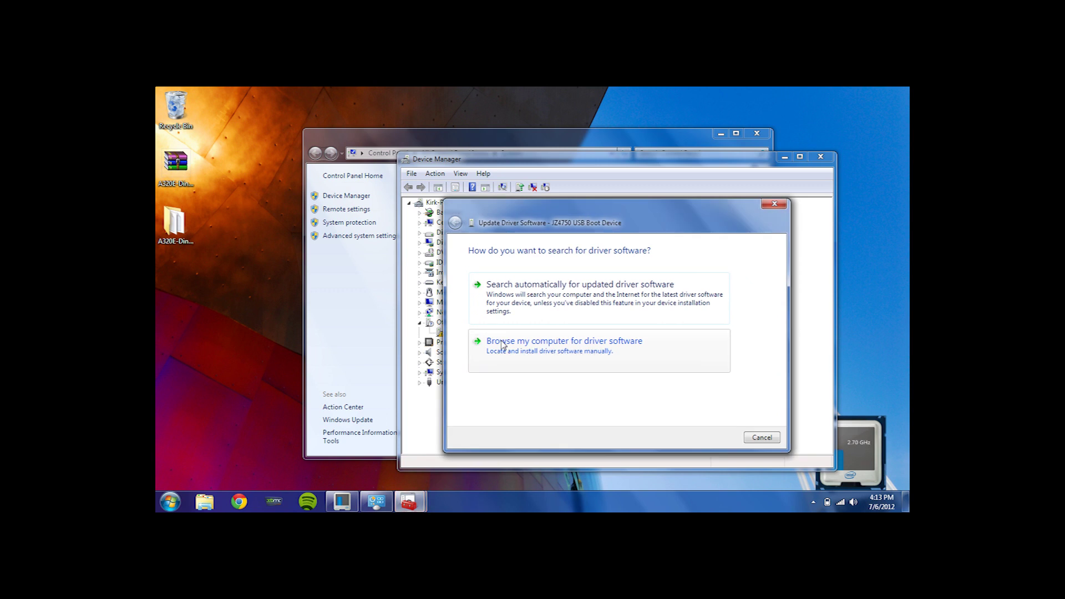
click(516, 356)
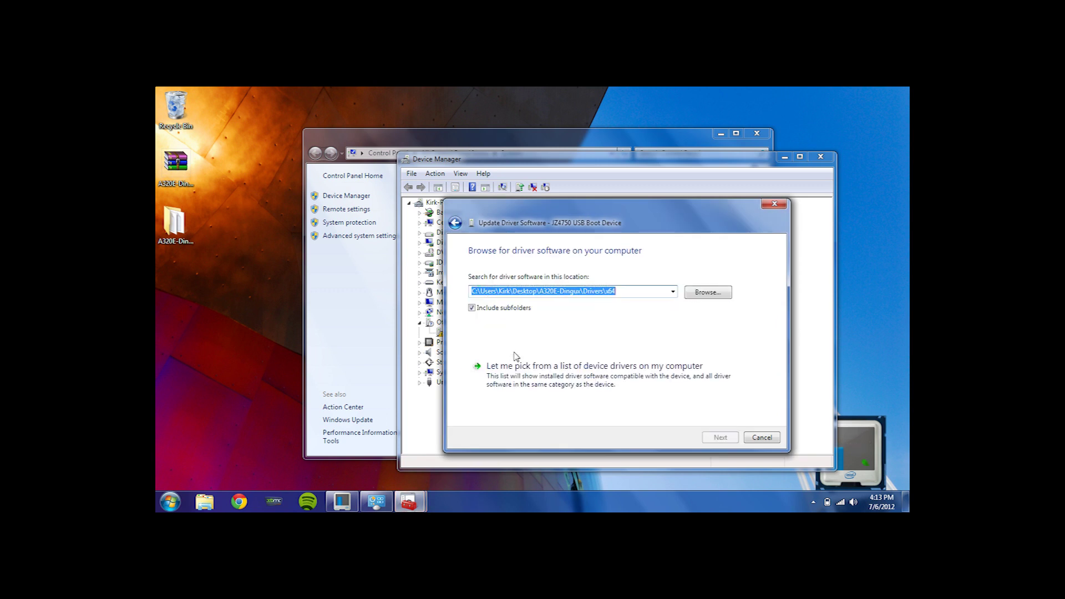
click(520, 376)
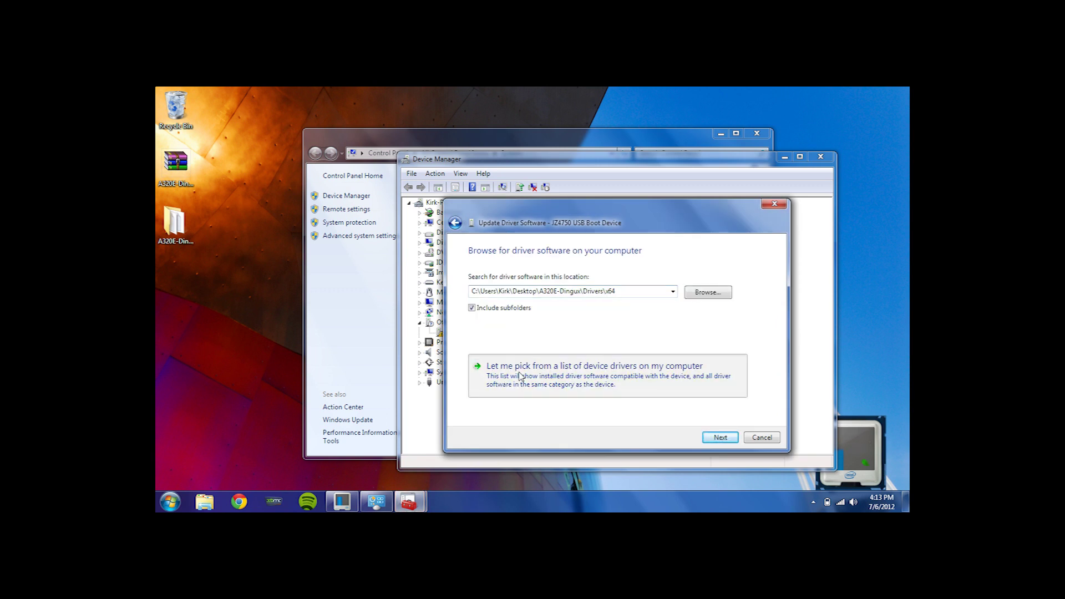
click(713, 441)
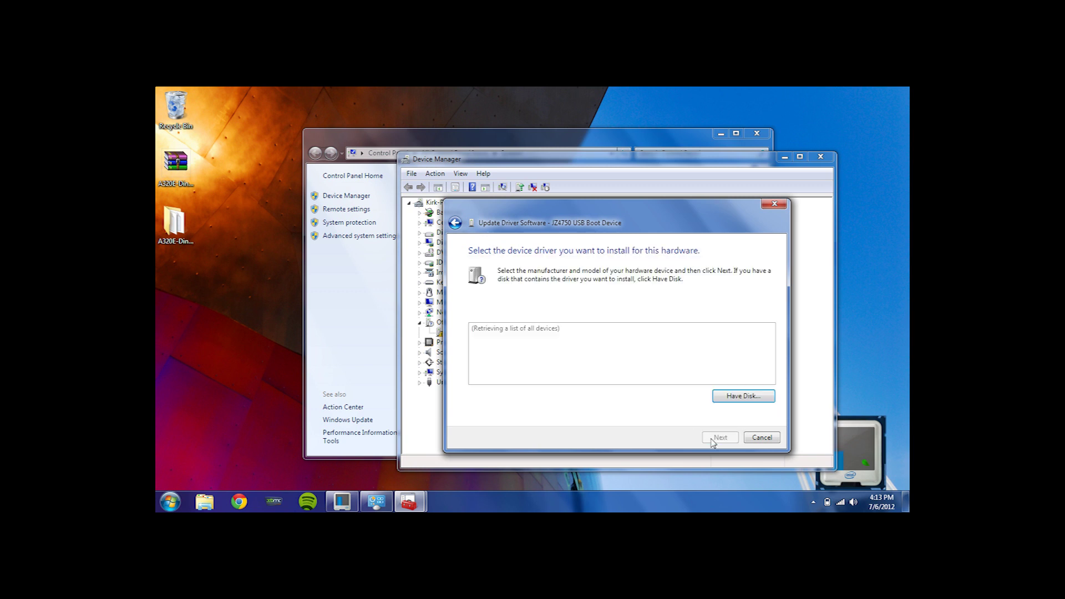
Load the driver from disk using JZ_USB_Boot.inf in the A320E-Dingux\Drivers\x64 folder on the desktop.
click(733, 396)
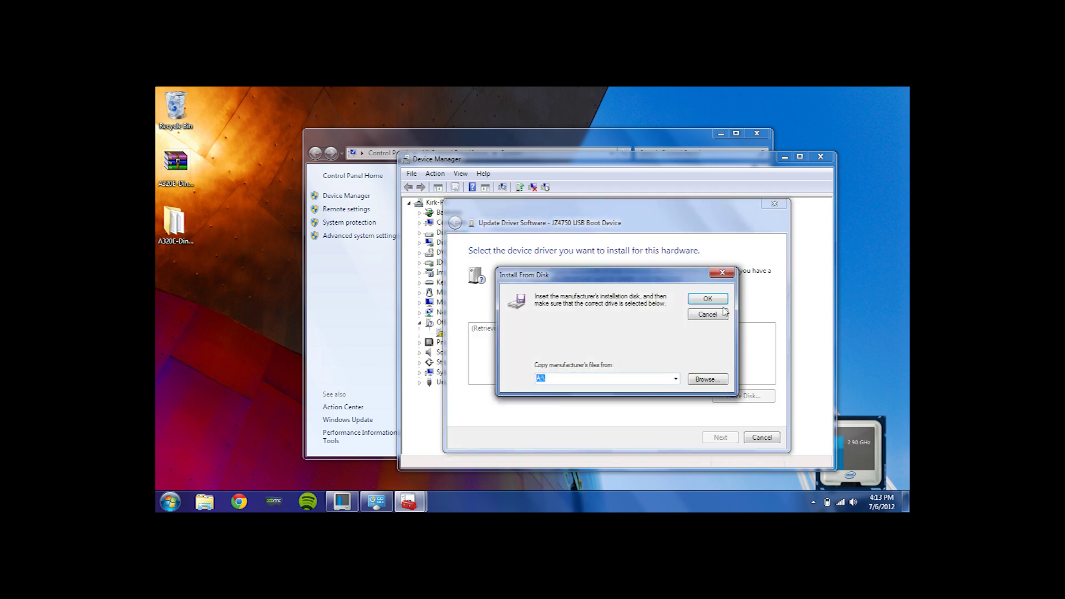
click(705, 379)
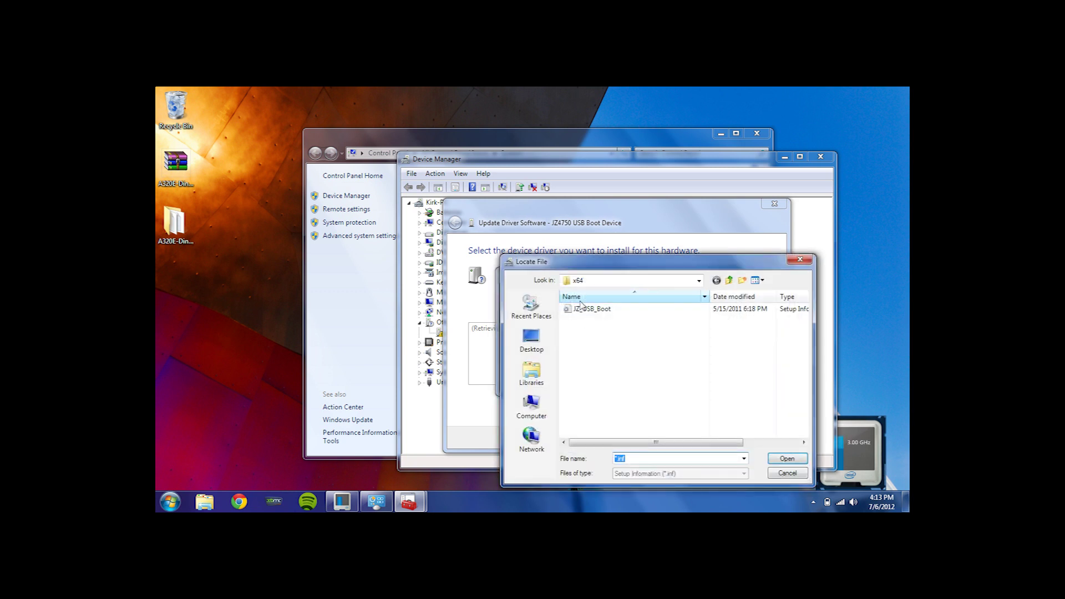
click(699, 281)
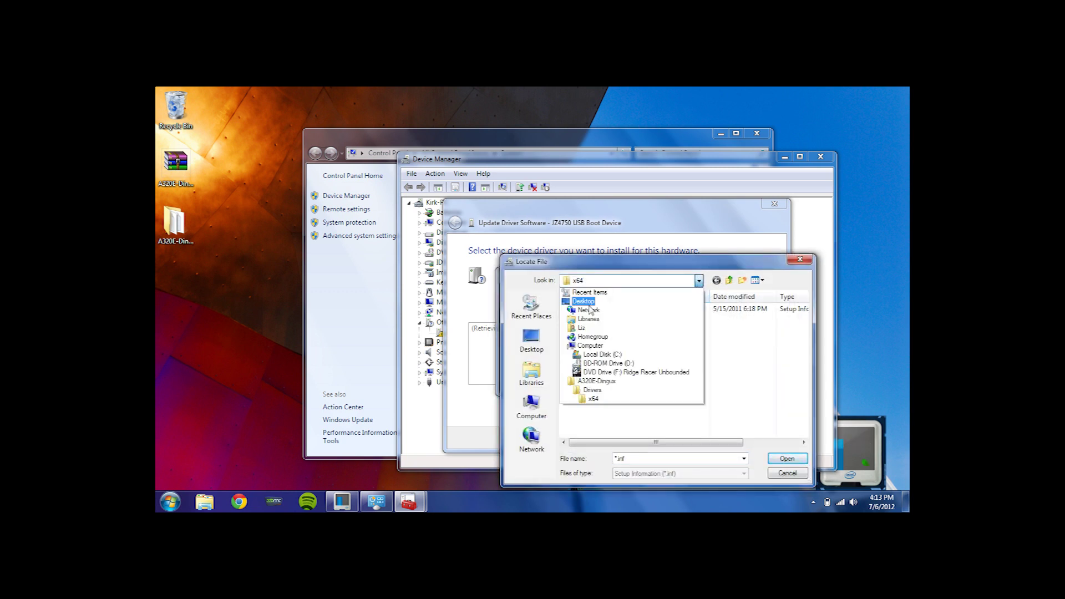
click(583, 301)
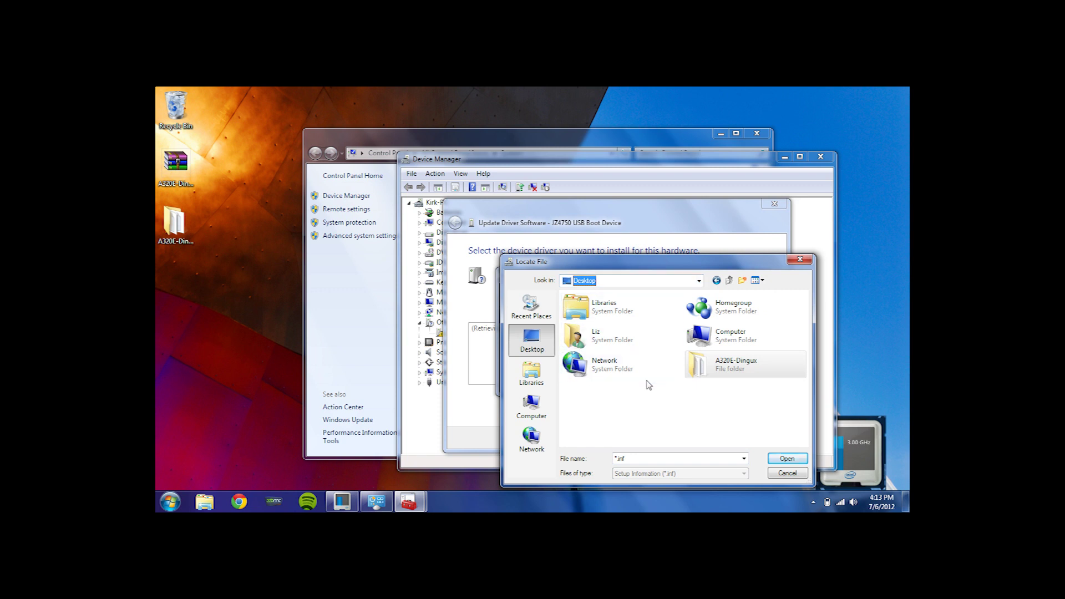
mouse_move(728, 367)
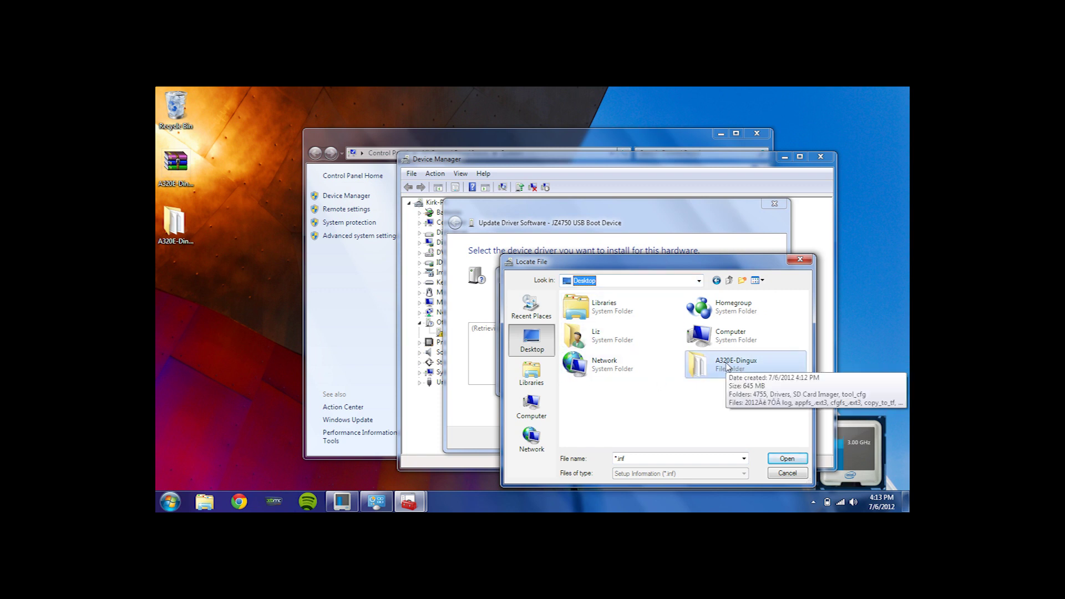
double_click(728, 367)
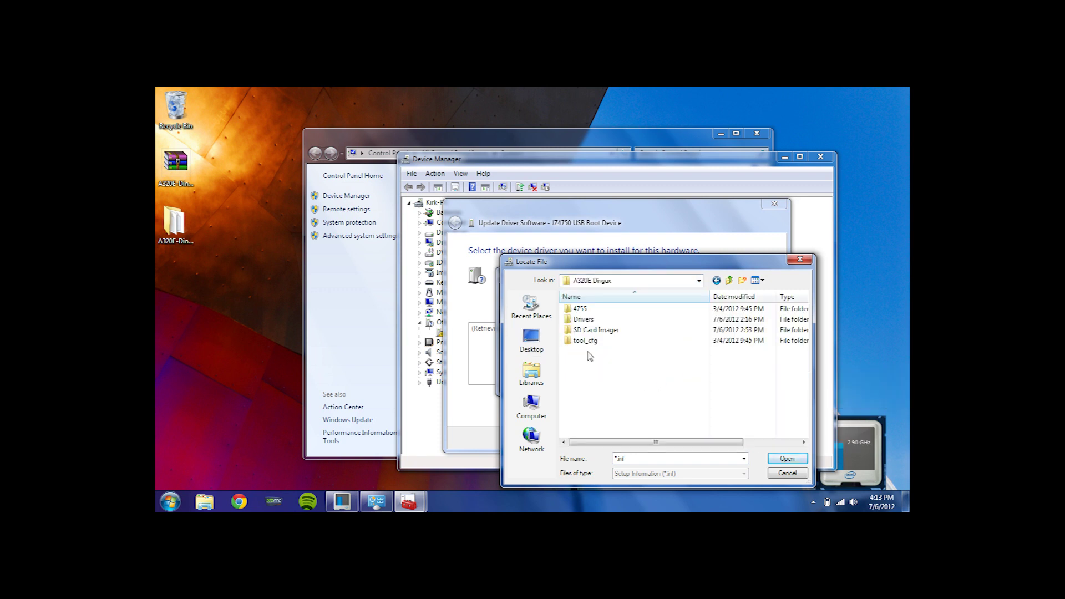
double_click(582, 320)
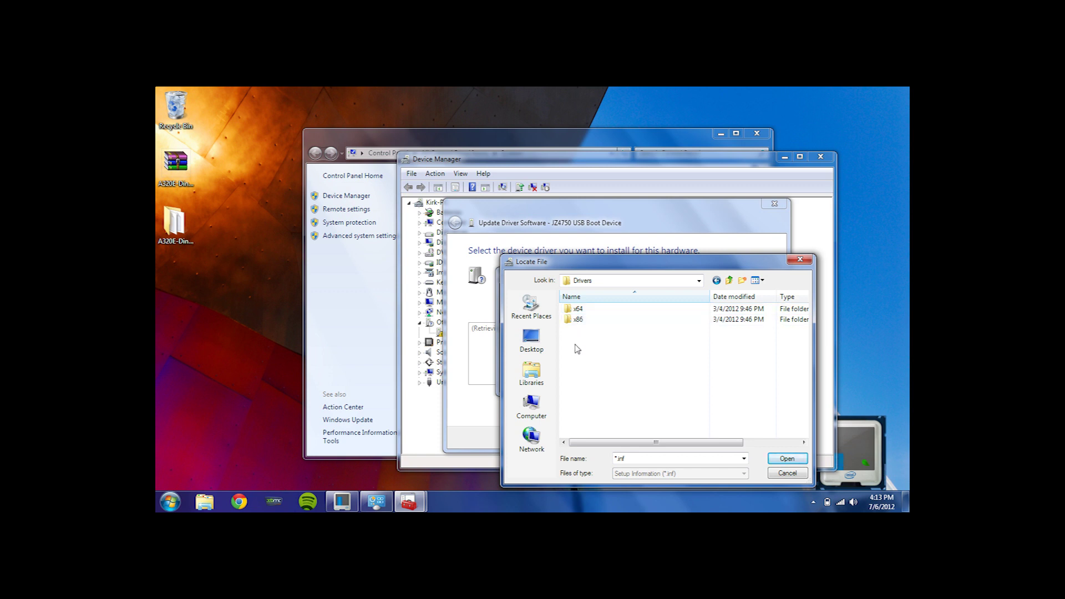
click(576, 323)
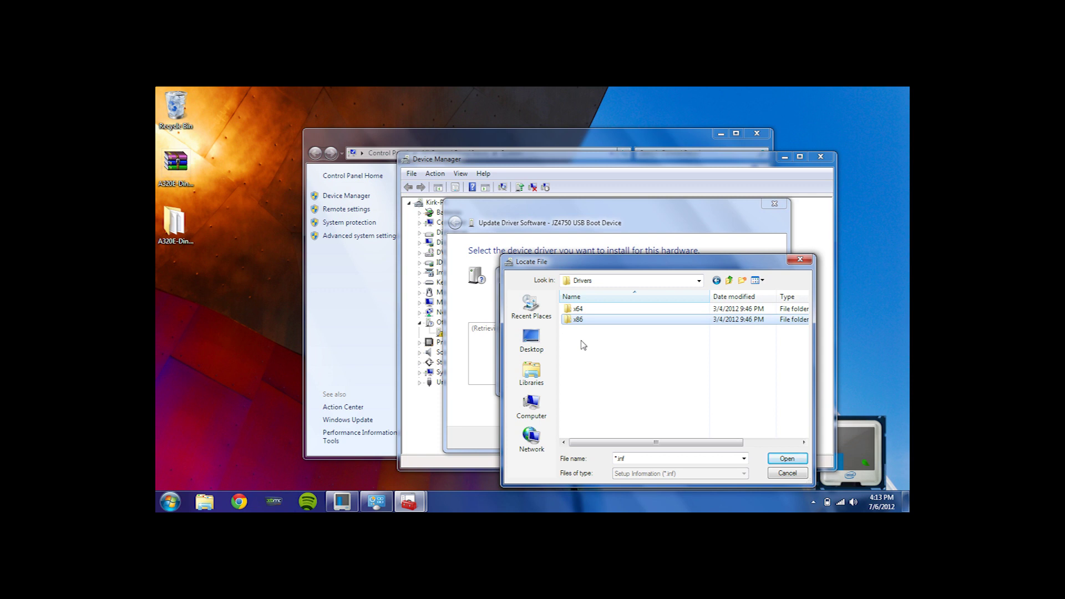
double_click(578, 310)
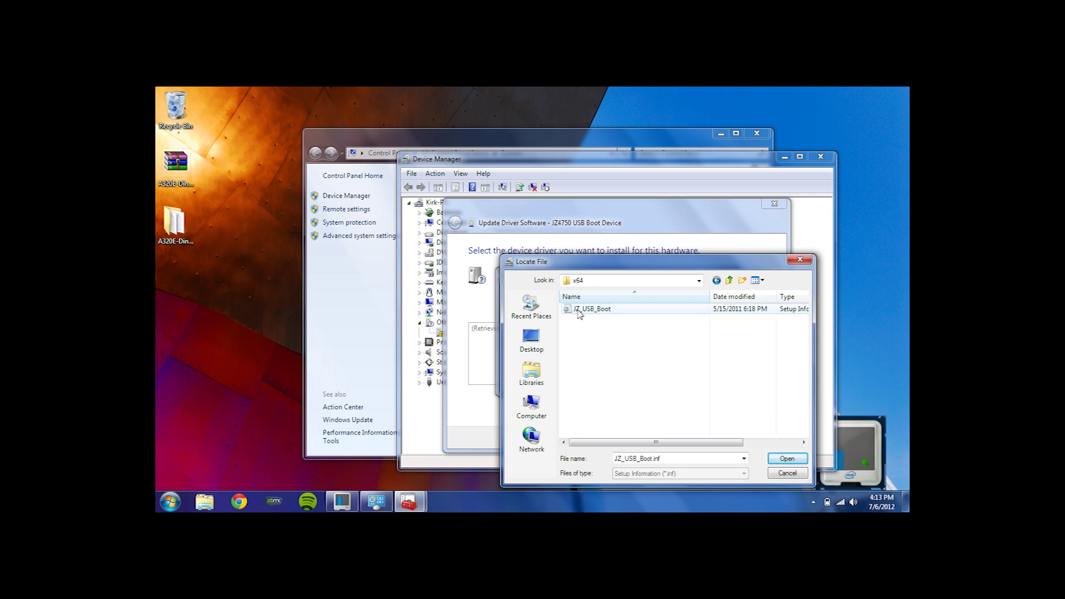
double_click(578, 309)
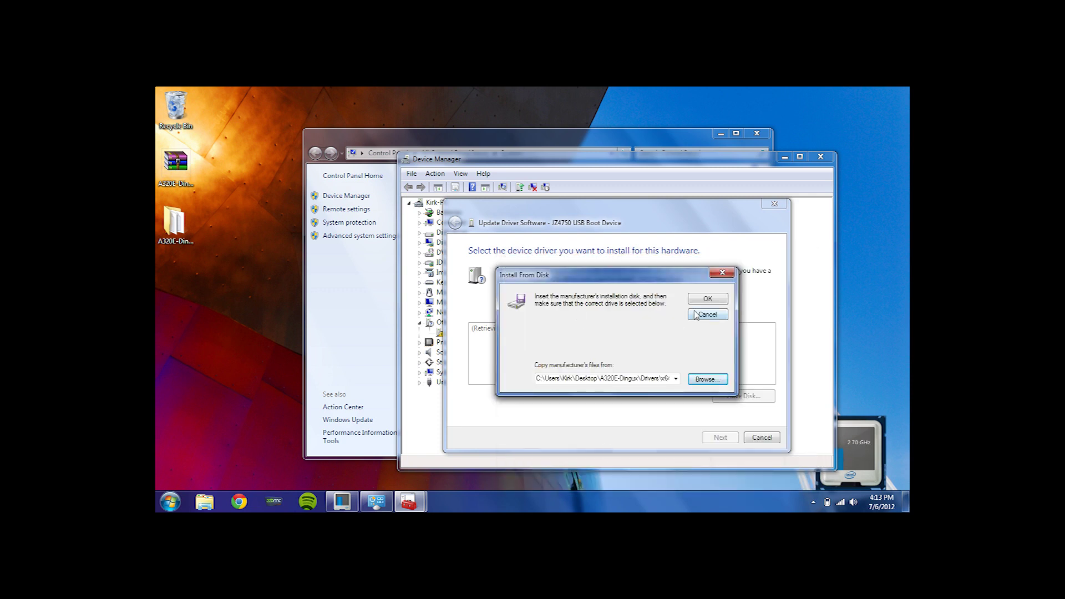
click(707, 300)
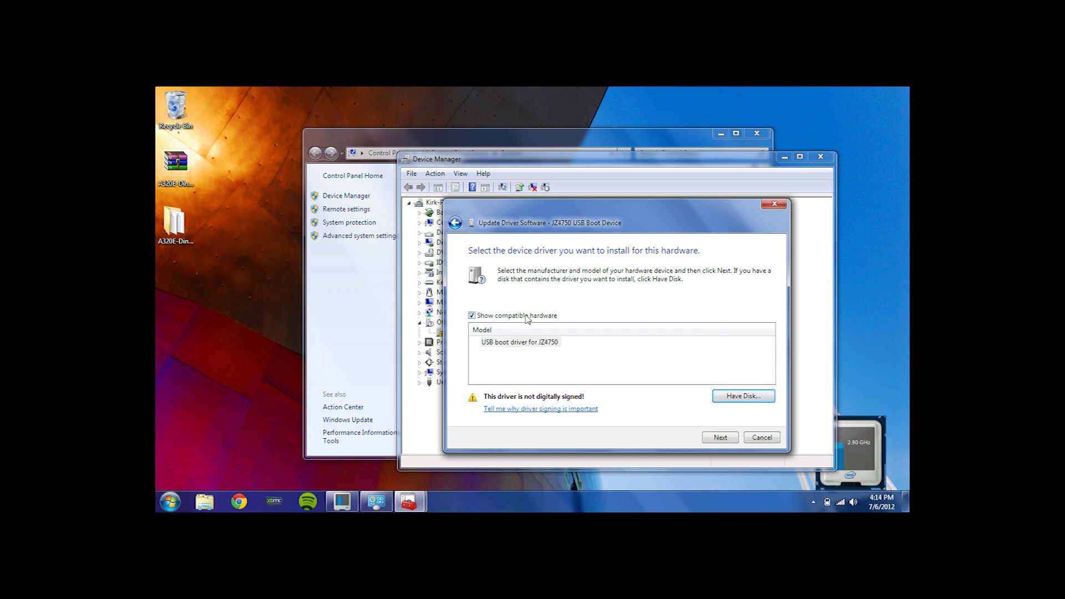
Install the USB boot driver for JZ4750, accepting the unverified publisher.
click(719, 439)
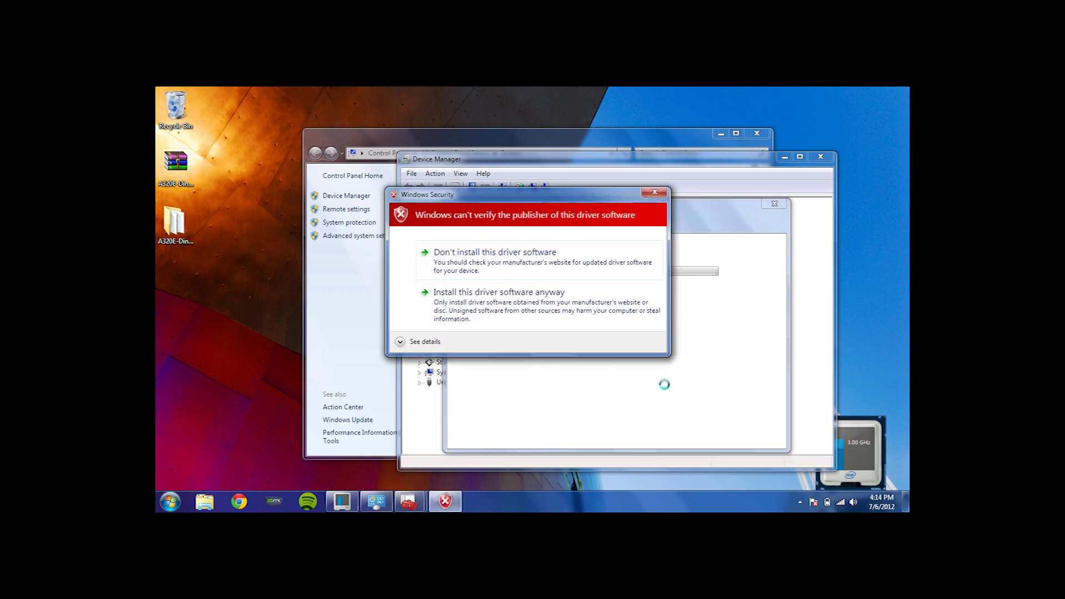
click(524, 311)
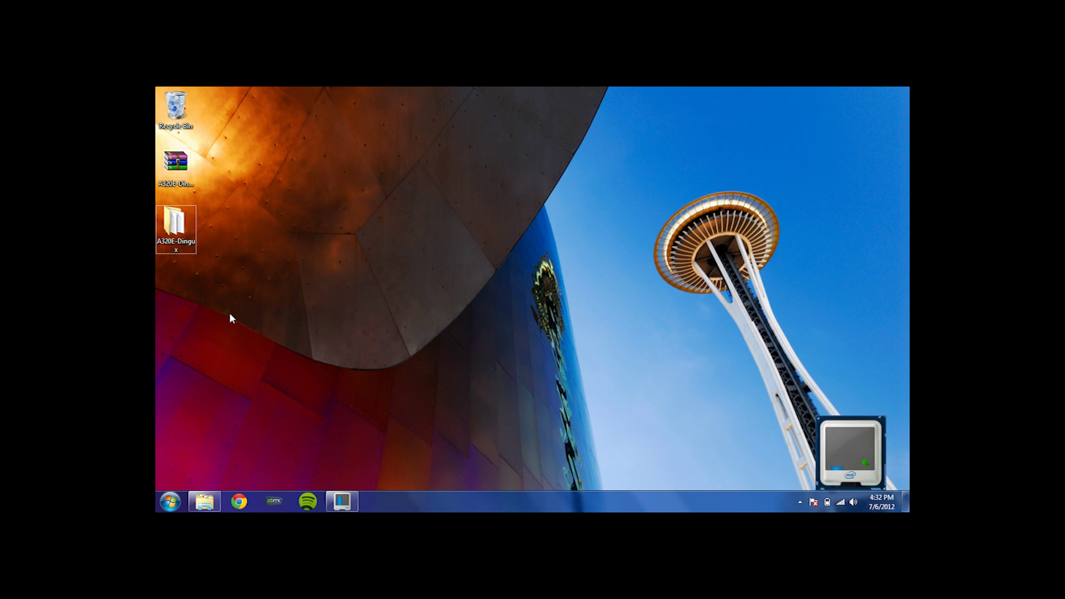
Launch USBbootTool from the A320E-Dingux desktop folder and choose u-boot-nand.bin as its uboot.bin file.
double_click(173, 222)
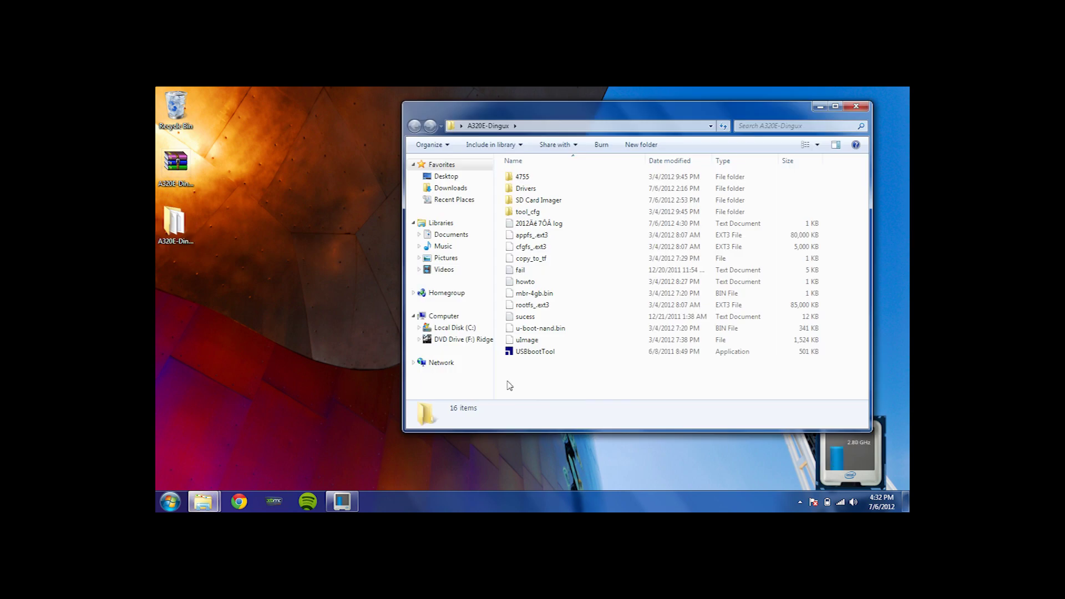
double_click(524, 353)
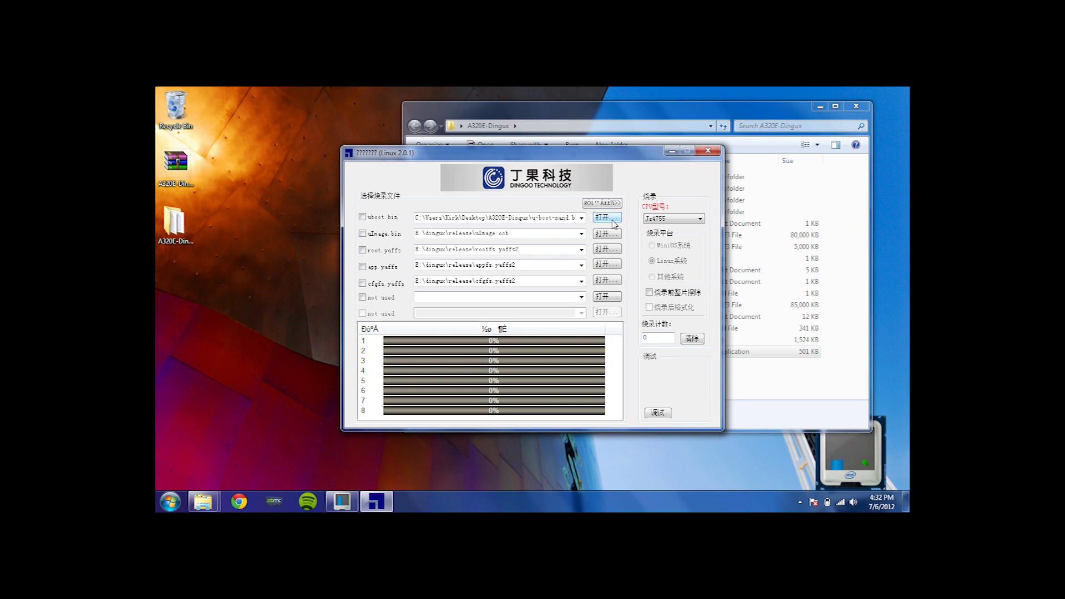
click(612, 221)
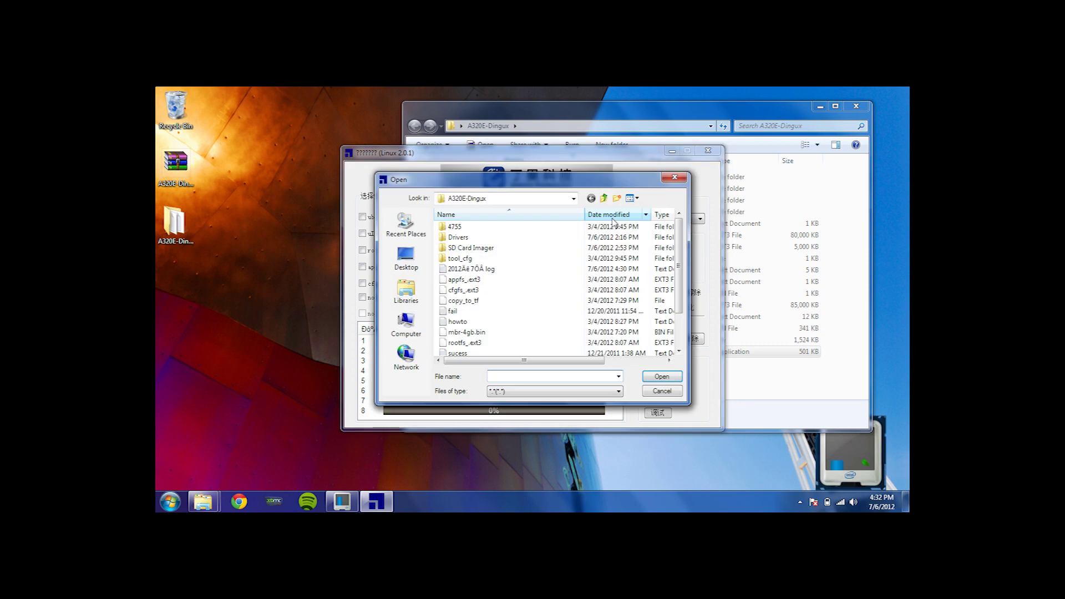
drag(679, 264, 679, 294)
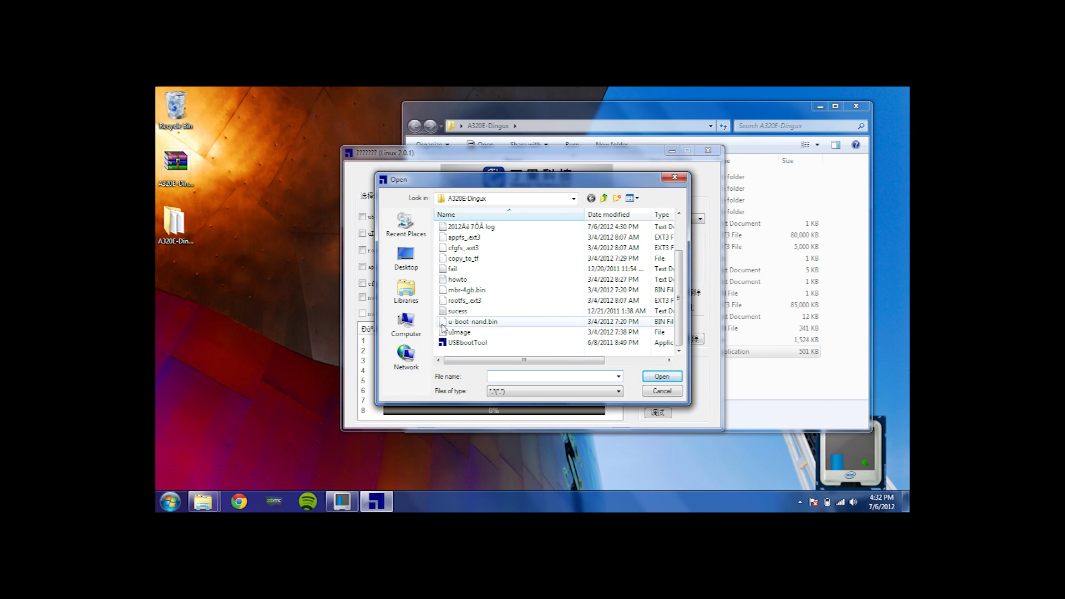
click(477, 324)
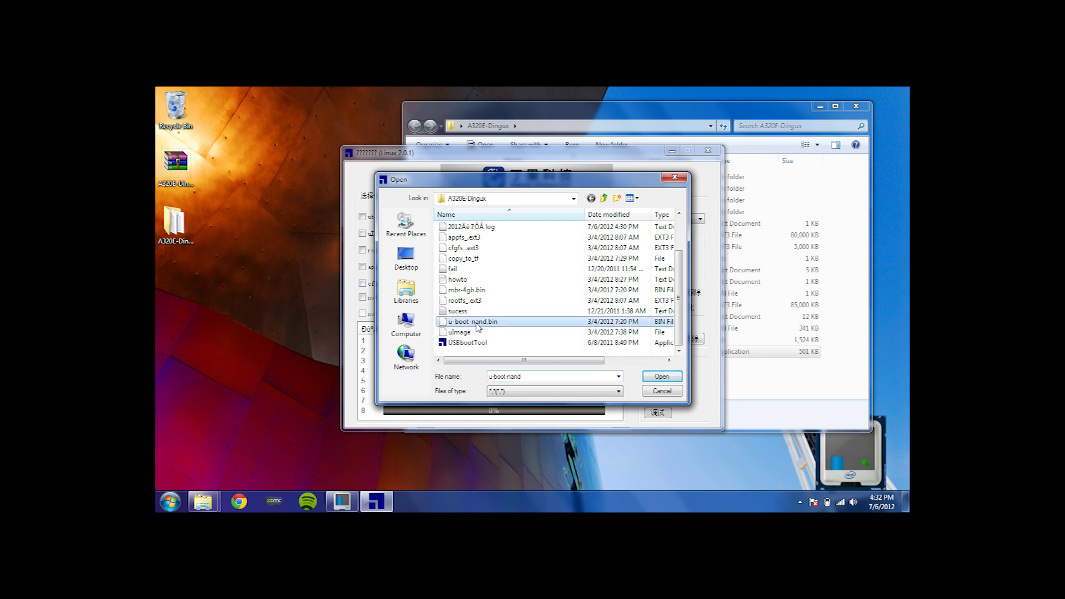
click(650, 382)
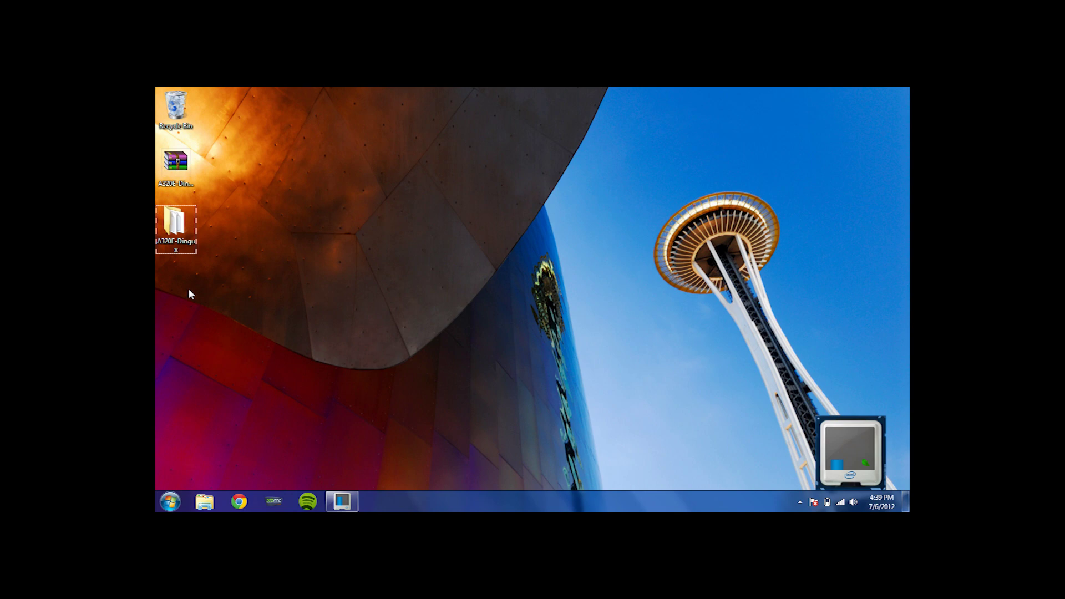
Extract the CFD-A320e-4gb.img.tar archive in place inside the SD Card Imager folder of the A320E-Dingux desktop folder.
mouse_move(185, 239)
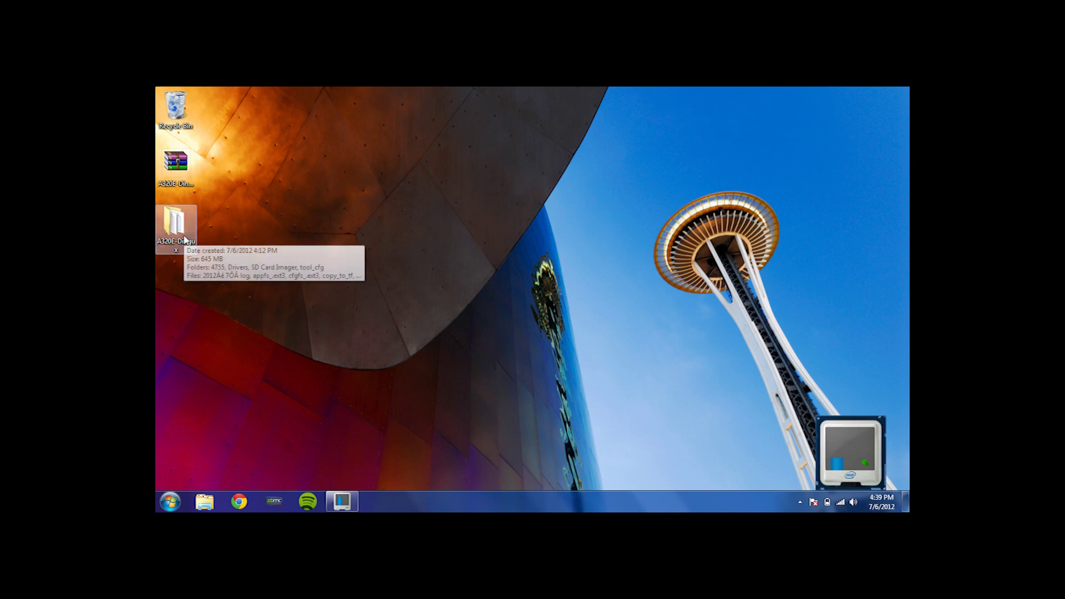
double_click(183, 244)
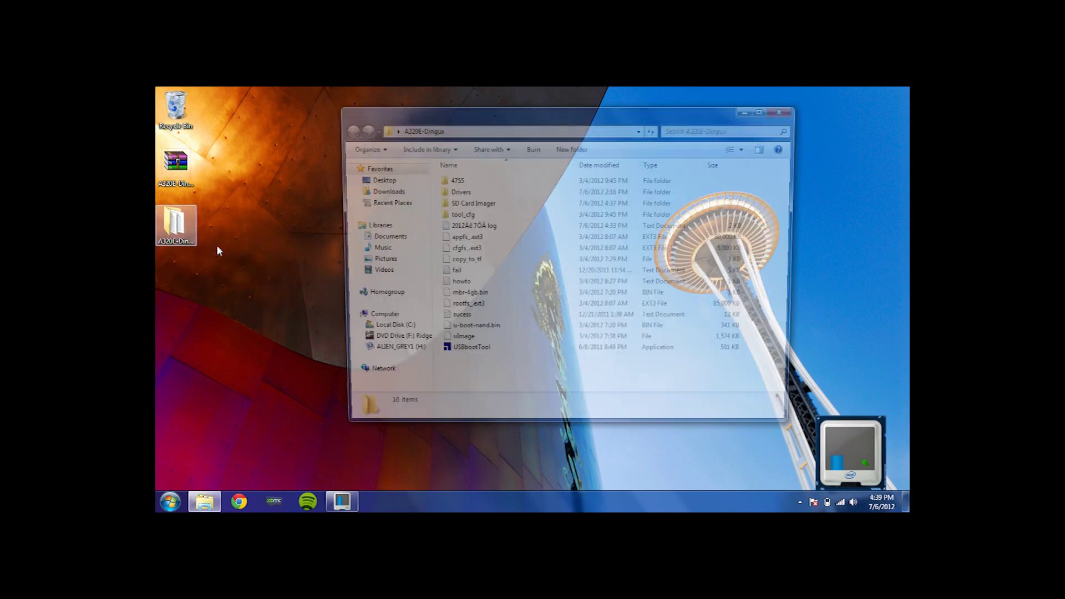
double_click(456, 203)
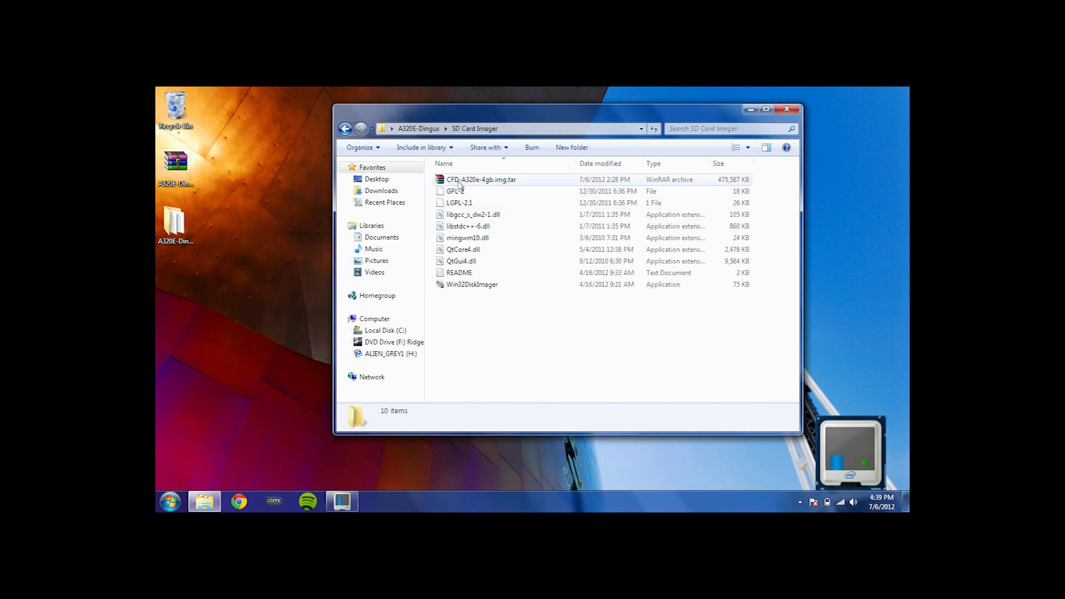
click(459, 184)
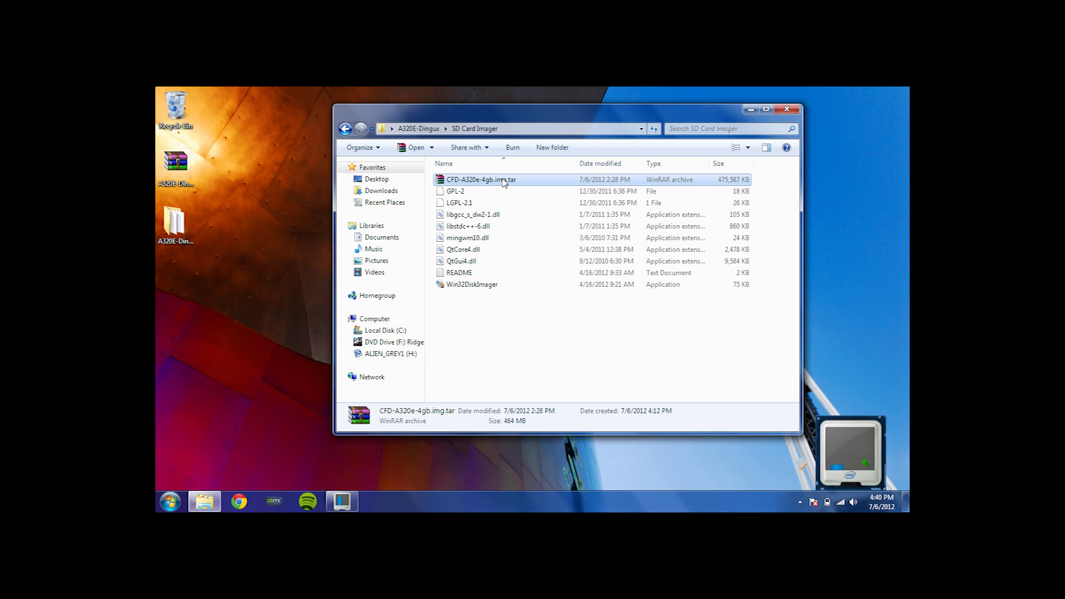
right_click(504, 183)
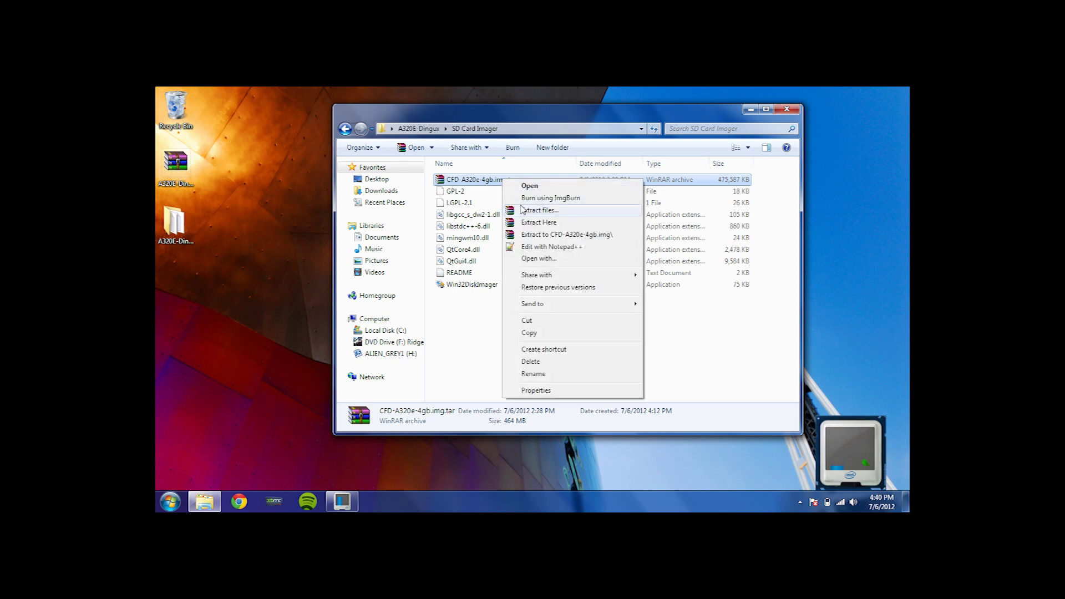
click(526, 222)
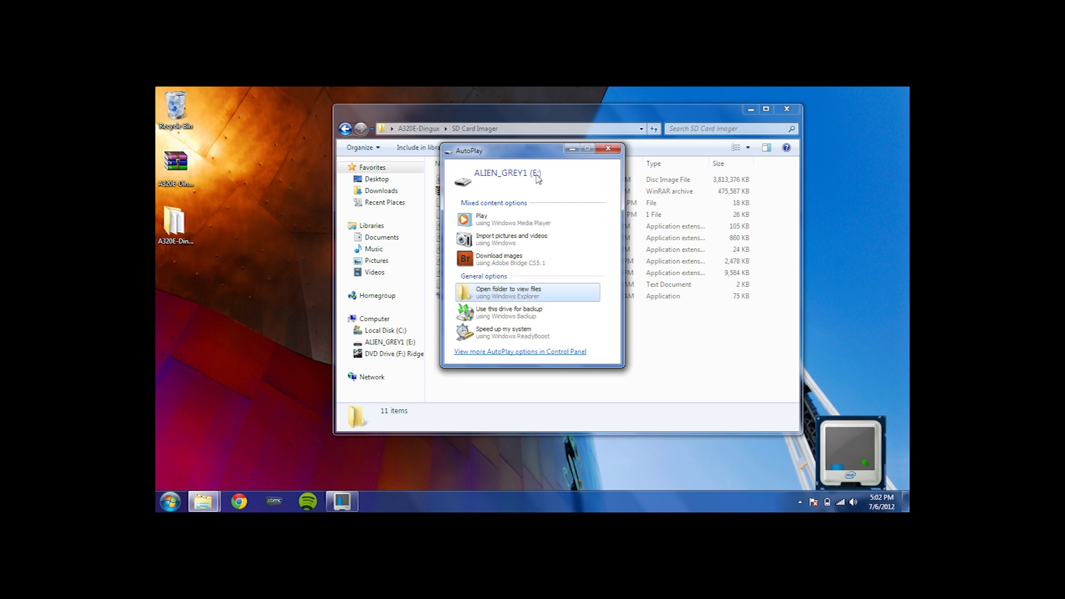
Dismiss the AutoPlay prompt for drive E: and launch Win32DiskImager from the SD Card Imager folder.
click(607, 149)
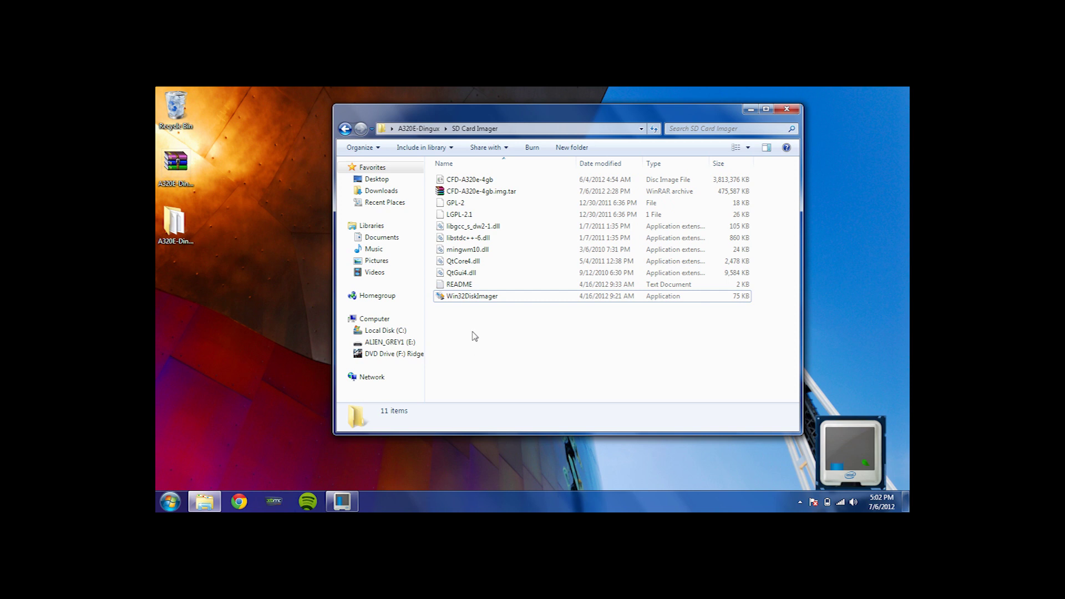
double_click(482, 298)
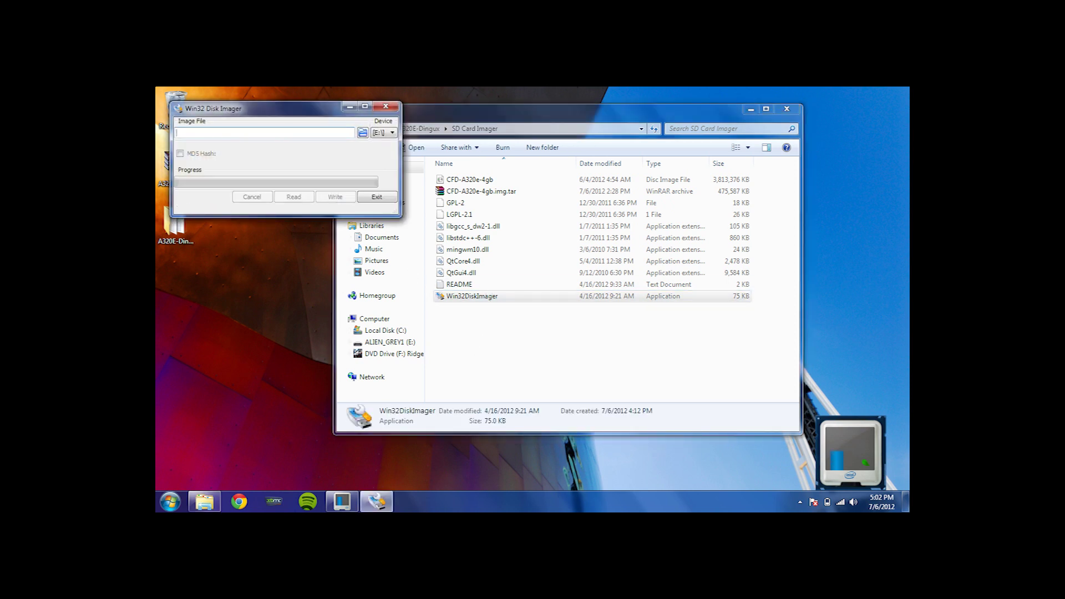
drag(306, 111, 606, 281)
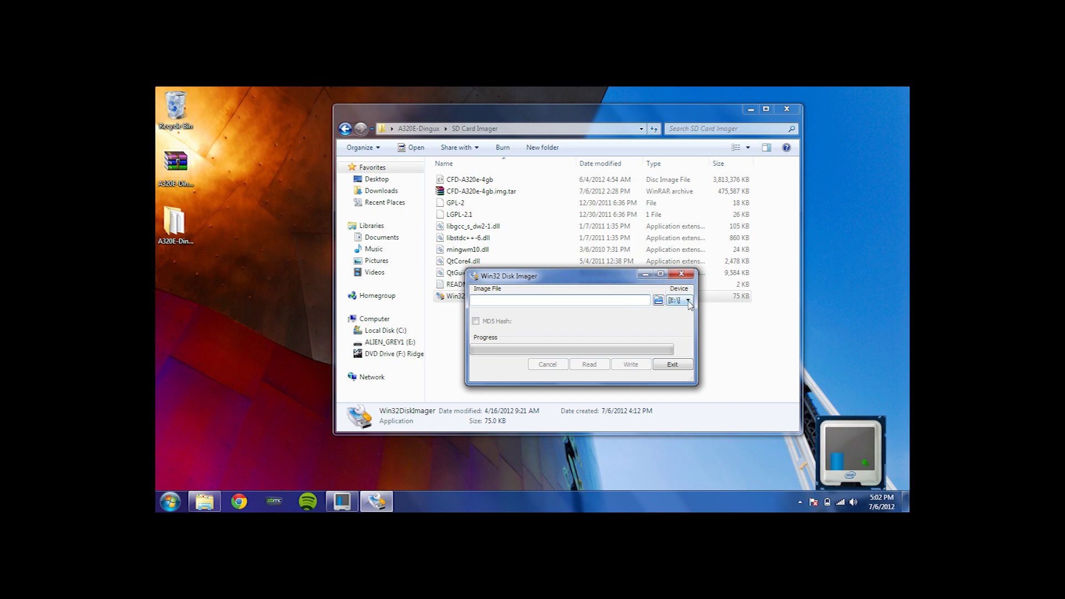
Load the CFD-A320e-4gb disk image and write it to device E:, accepting the overwrite.
click(659, 302)
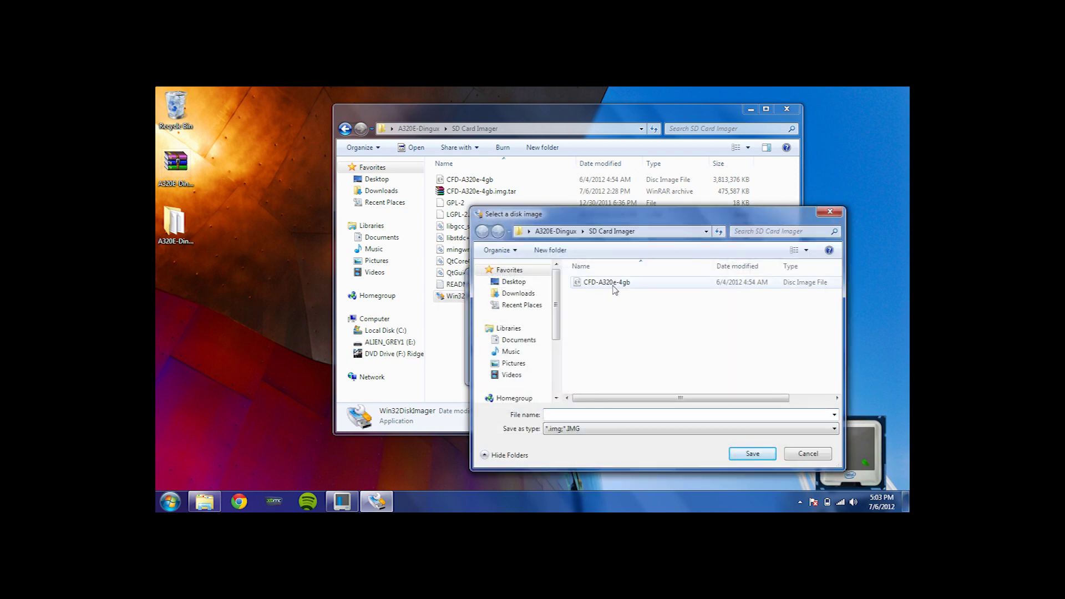
double_click(613, 288)
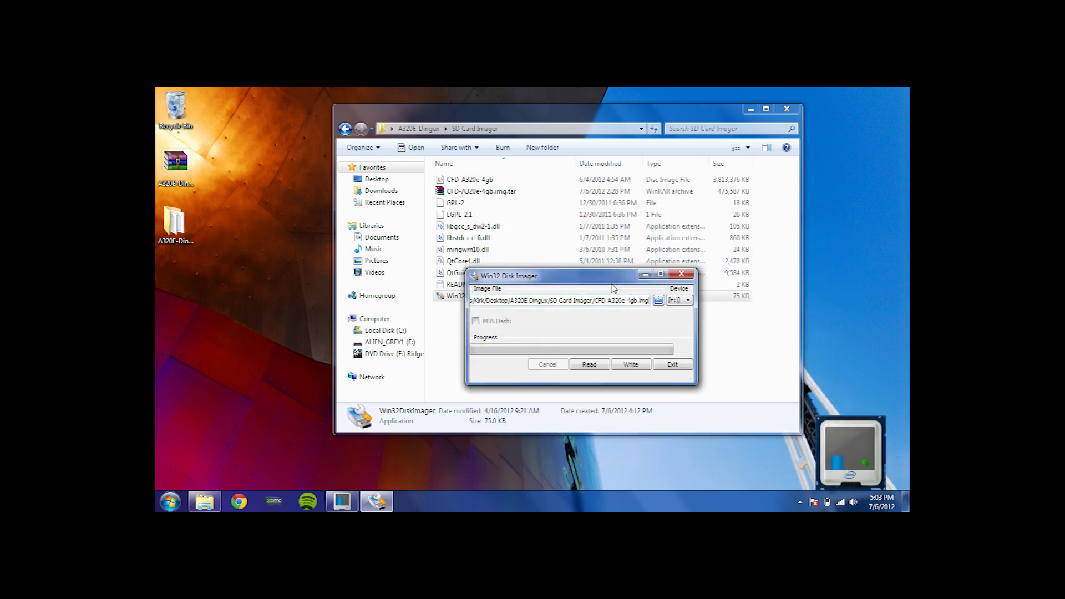
click(631, 366)
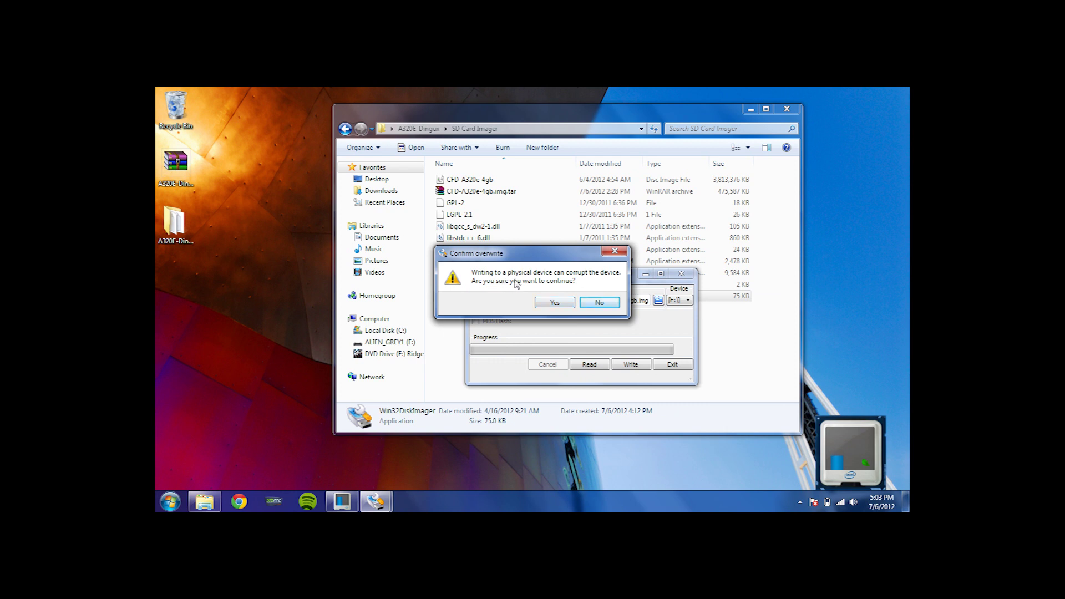
click(545, 303)
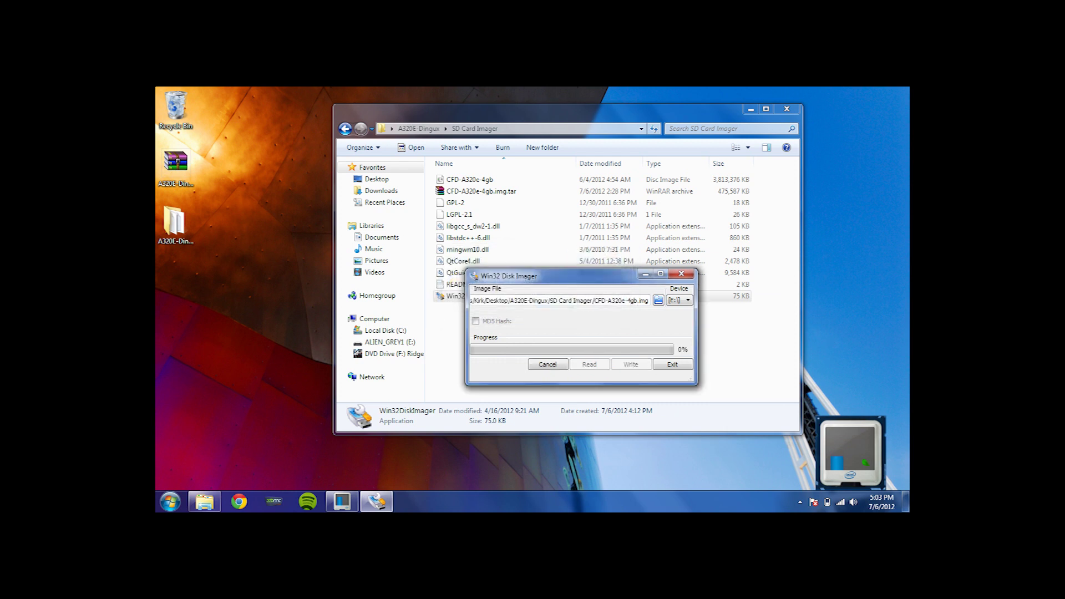